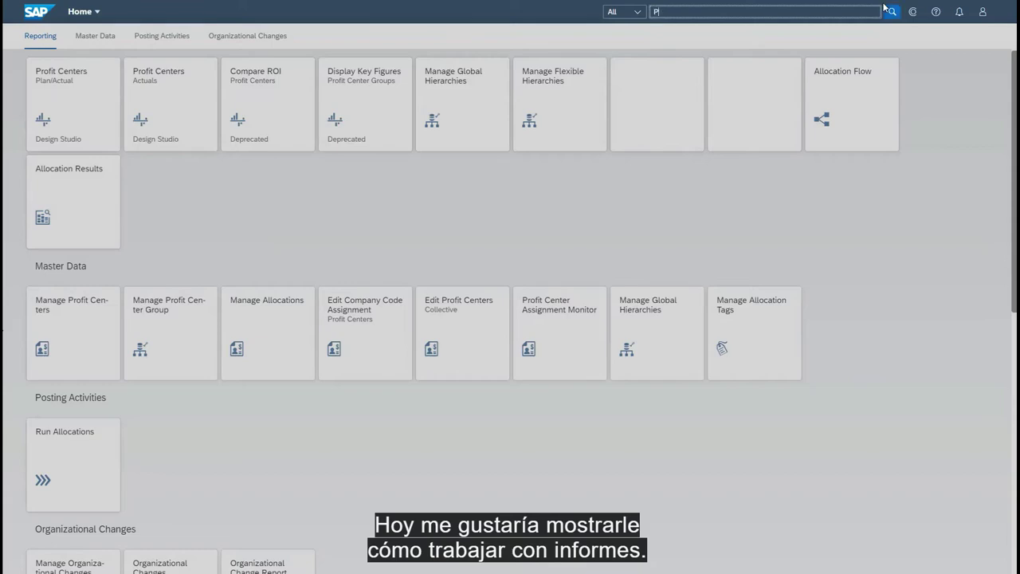
Search for Profit centers Actuals and open the Profit Centers Actuals app that is not the Design Studio version.
key("Return")
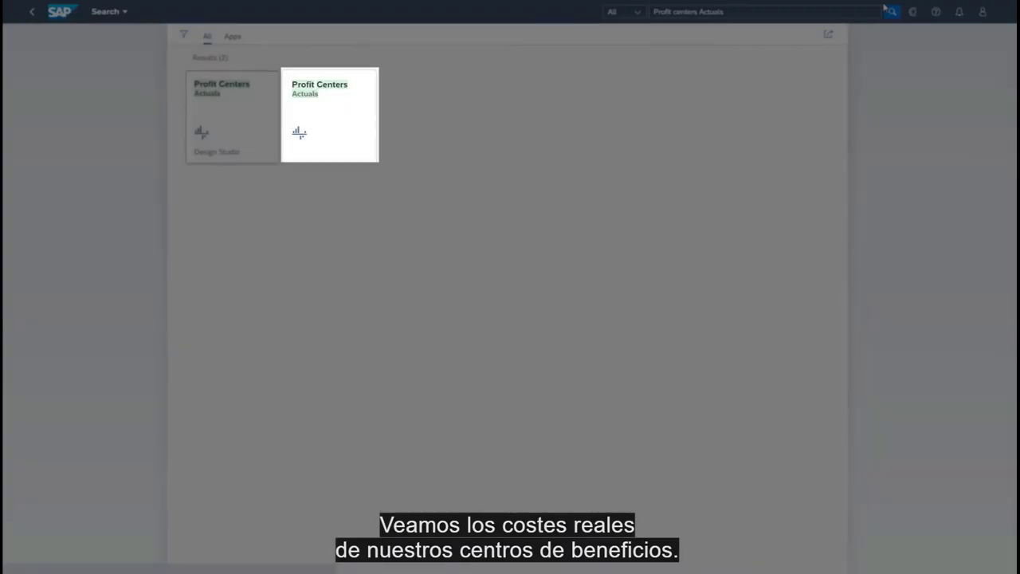
left_click(288, 98)
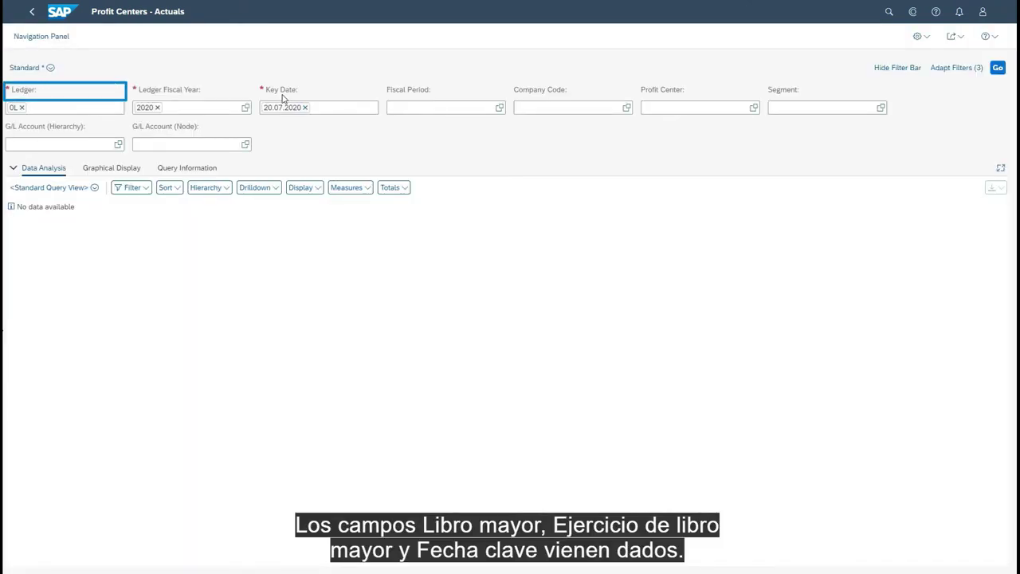
Show the navigation panel, run the report with the prefilled filters, and expand the Measures group.
left_click(50, 38)
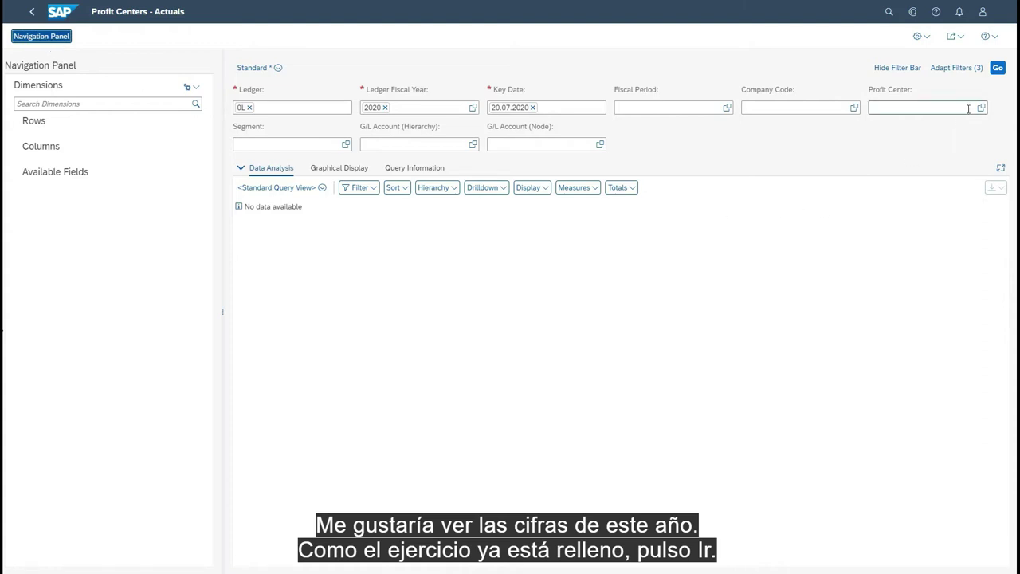
left_click(999, 71)
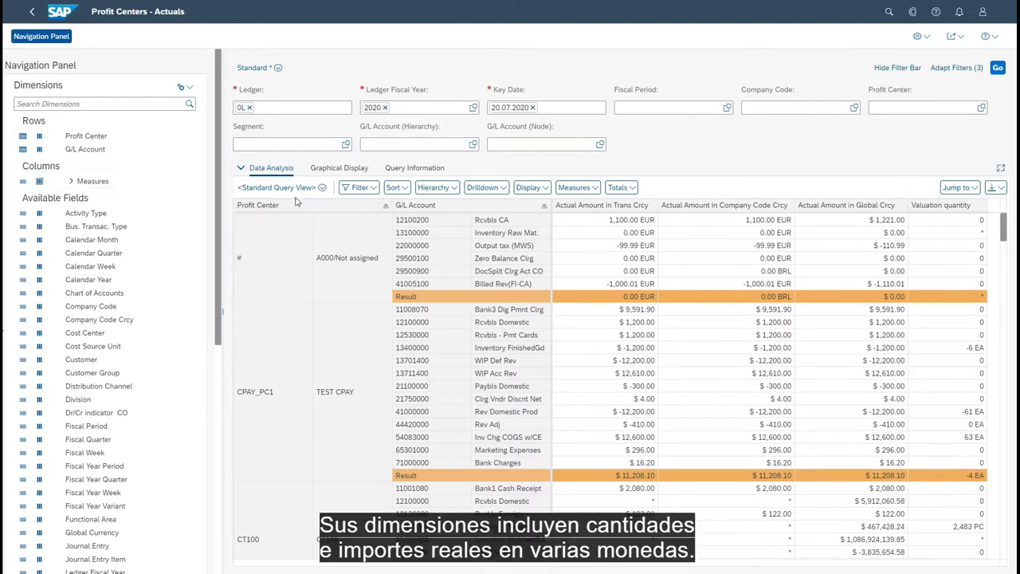
left_click(71, 182)
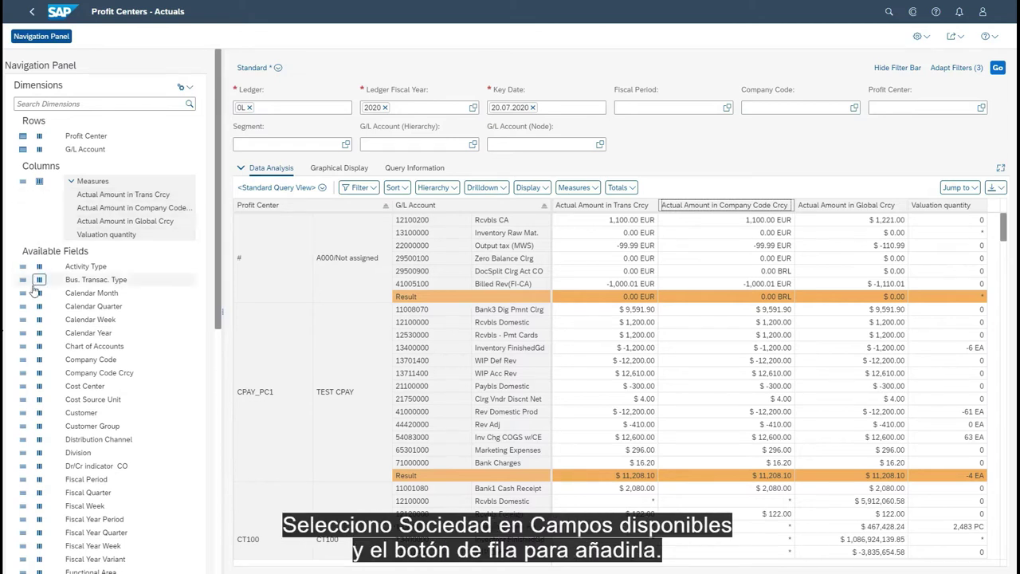
Add Company Code to the report rows and place it first, above Profit Center and G/L Account.
left_click(26, 364)
left_click(24, 360)
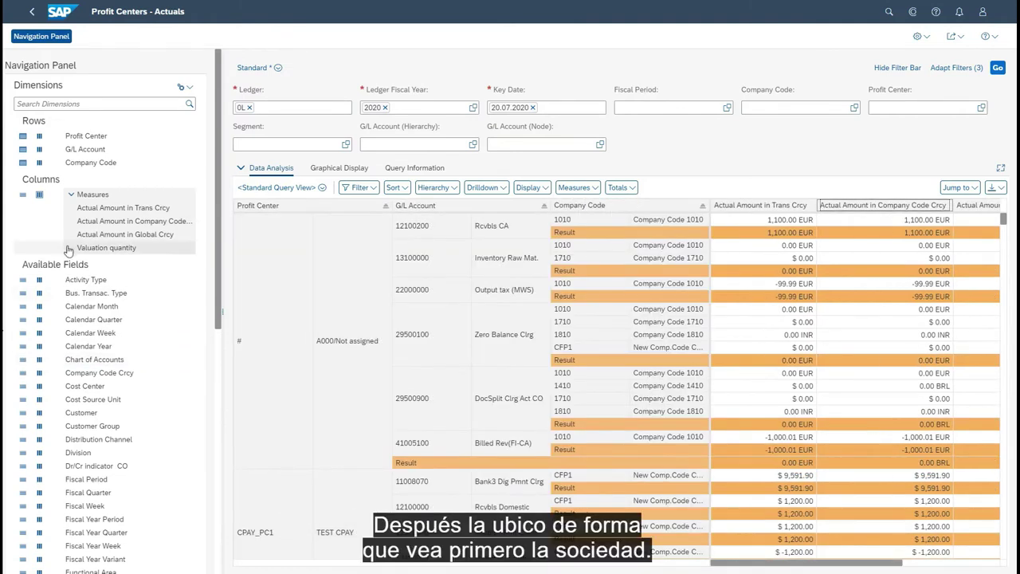
left_click_drag(88, 169, 90, 139)
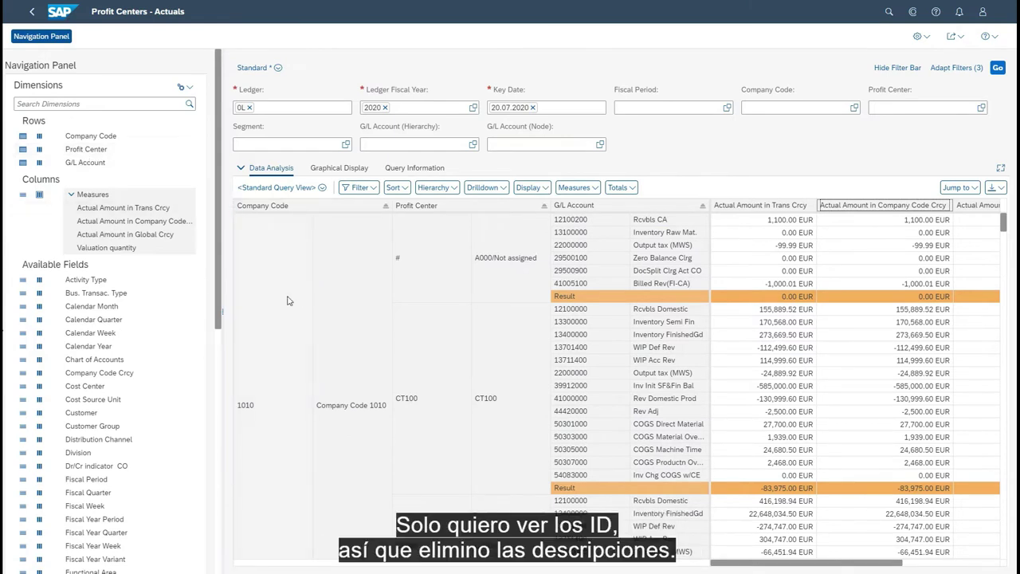
Display the Company Code and Profit Center columns as ID only, without descriptions.
right_click(345, 301)
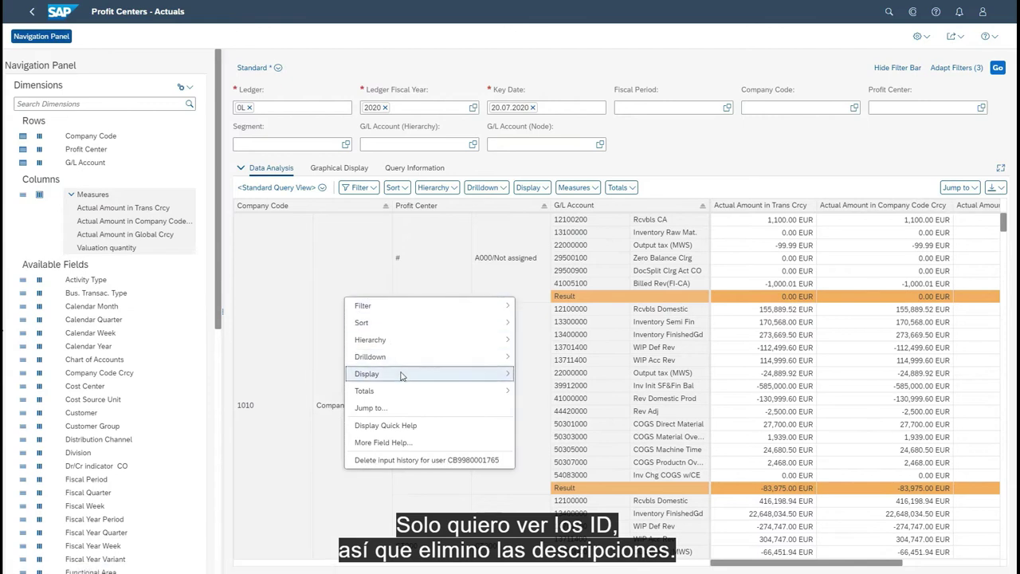
mouse_move(403, 376)
left_click(533, 380)
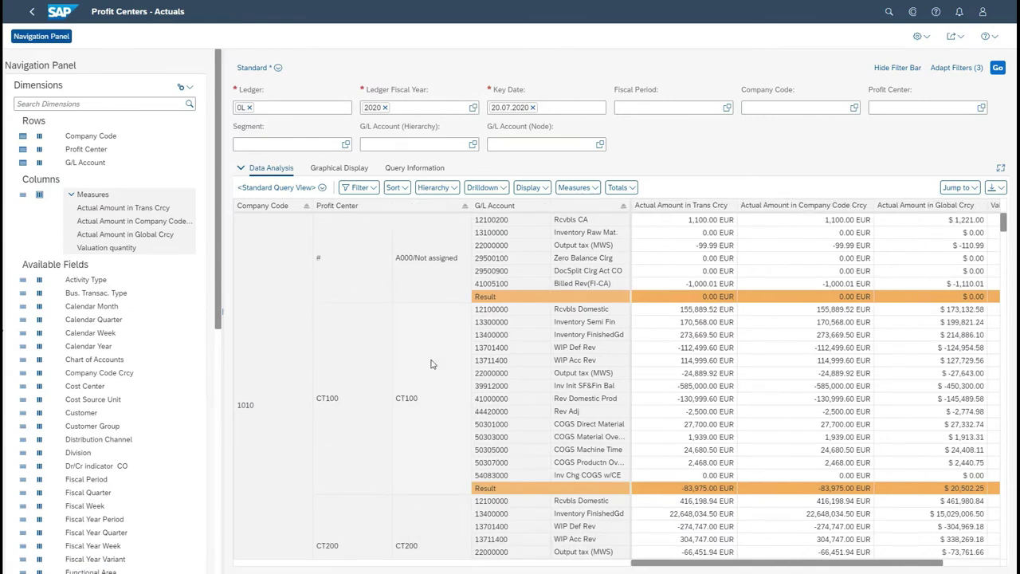
right_click(428, 363)
mouse_move(482, 440)
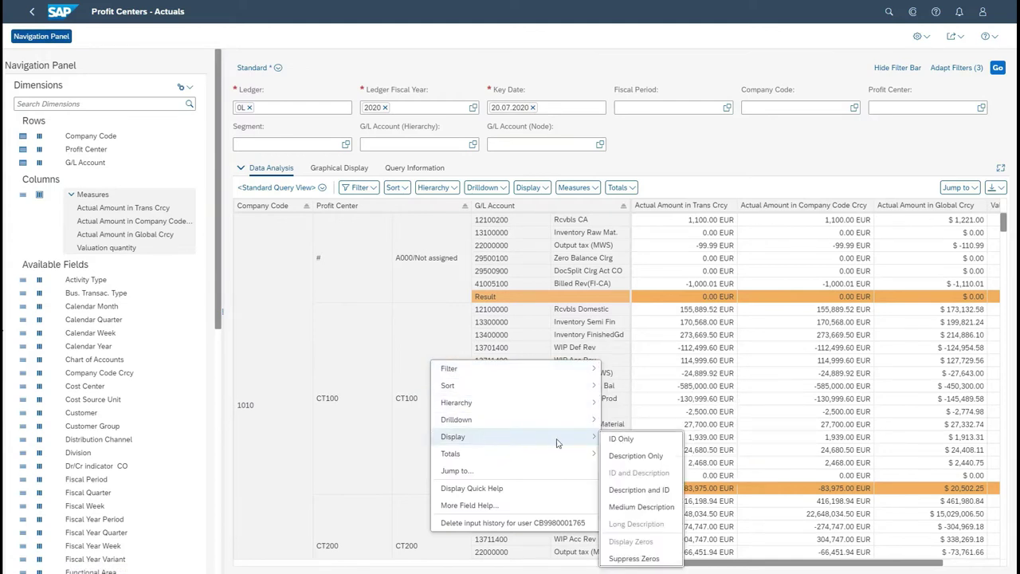
left_click(618, 439)
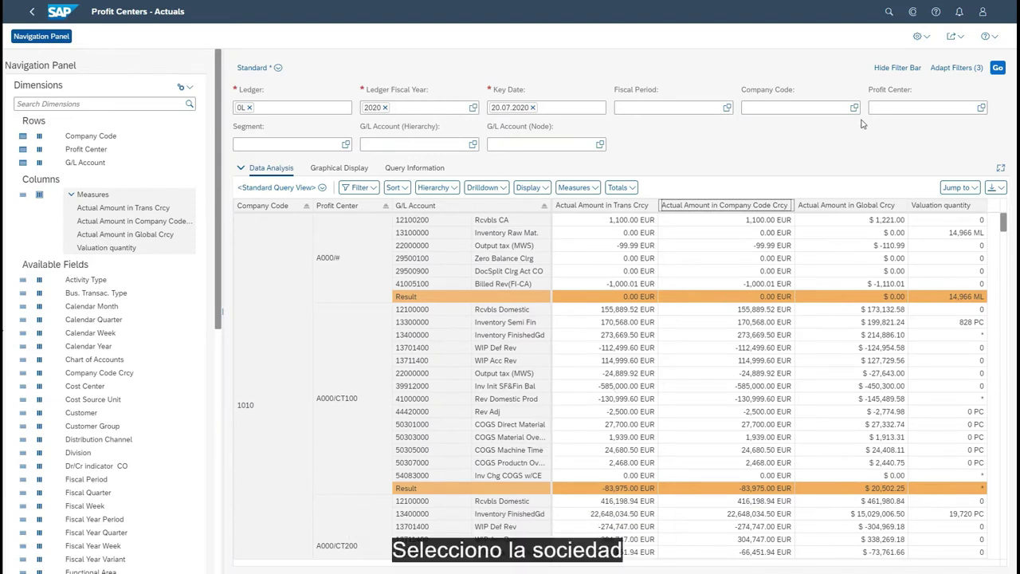
Filter the report to company code 1010 and rerun it.
left_click(853, 108)
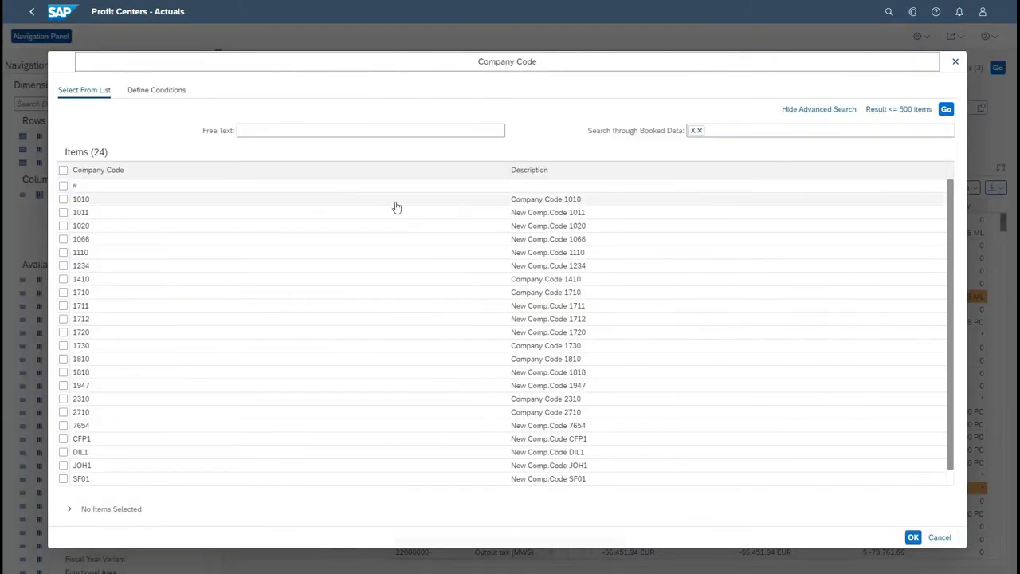
left_click(63, 199)
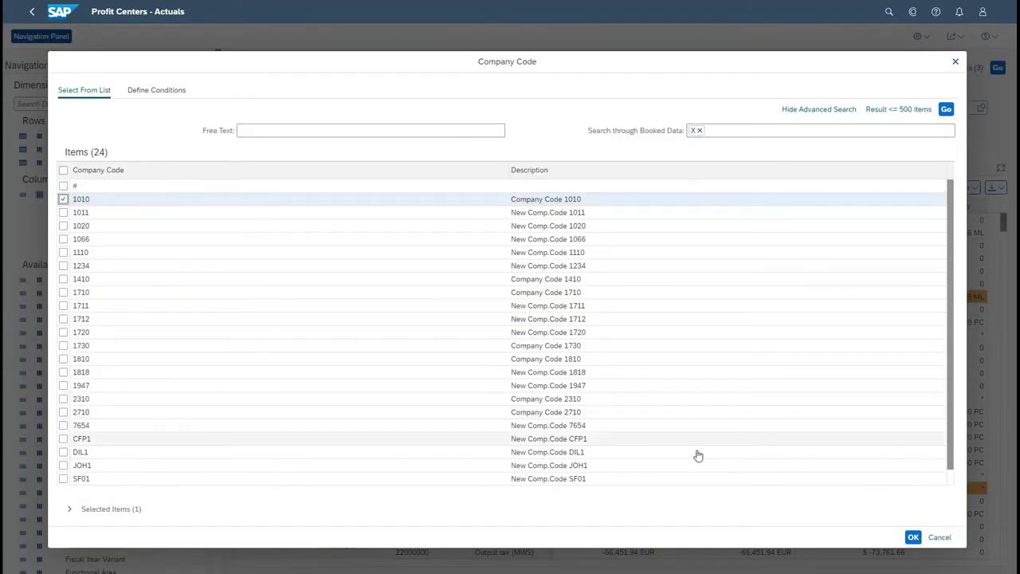
left_click(913, 537)
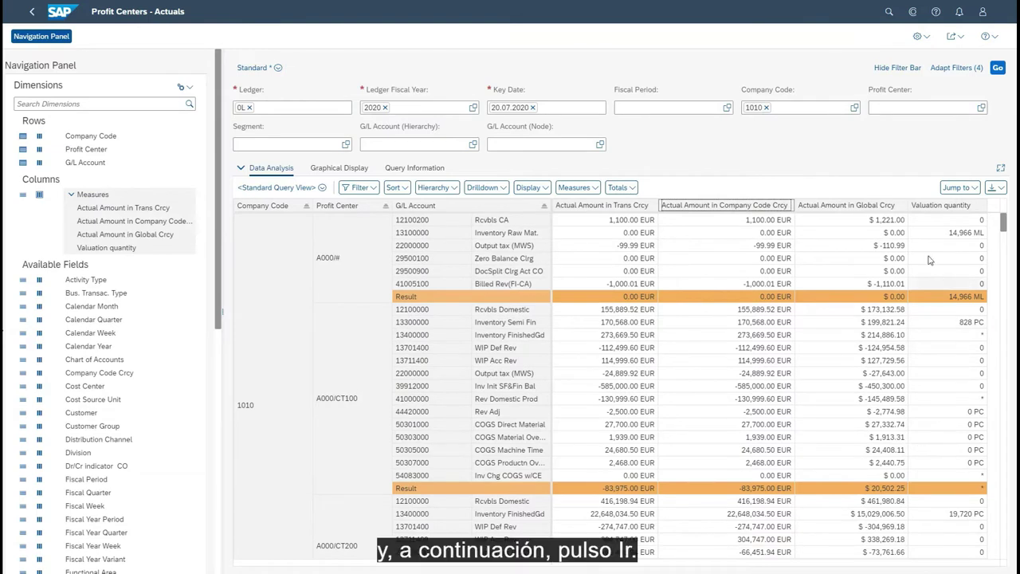
left_click(997, 68)
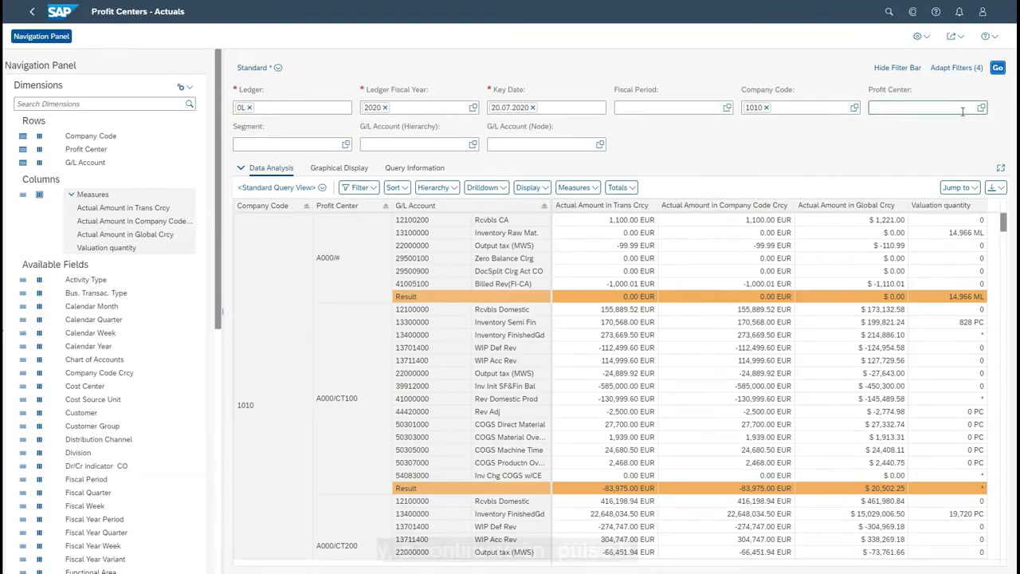
left_click(912, 205)
scroll(803, 239, "down", 1)
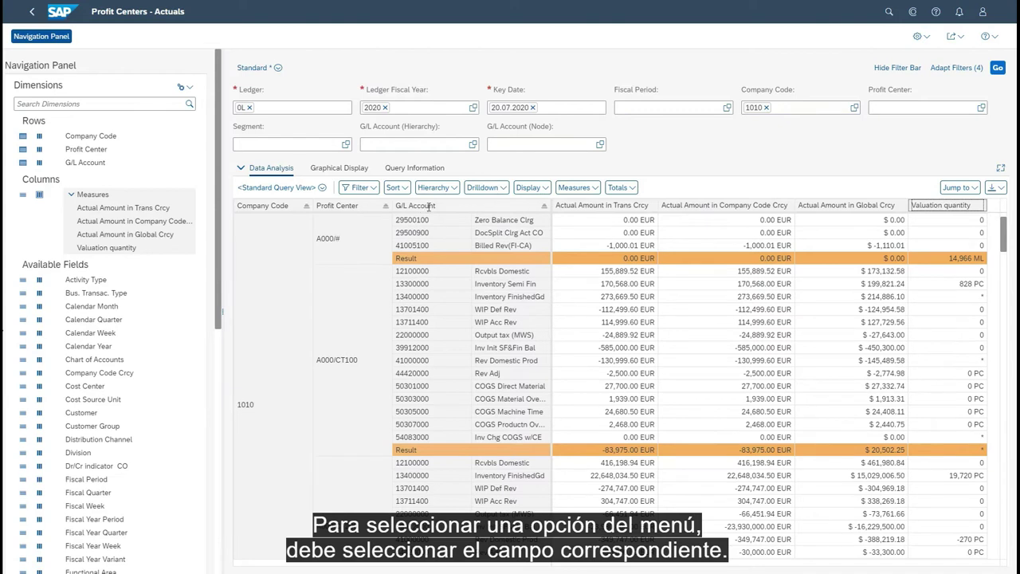
left_click(451, 189)
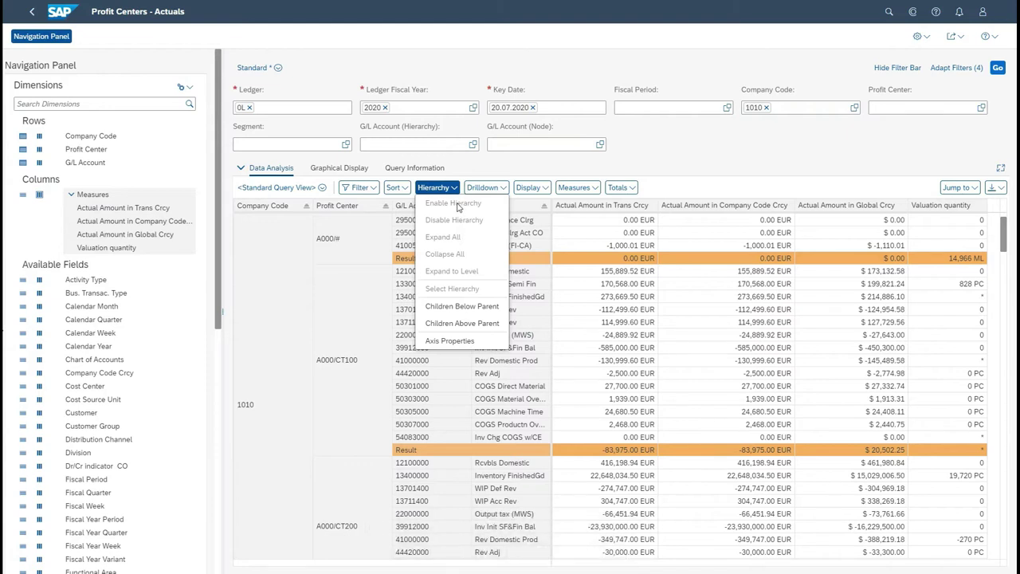
left_click(695, 159)
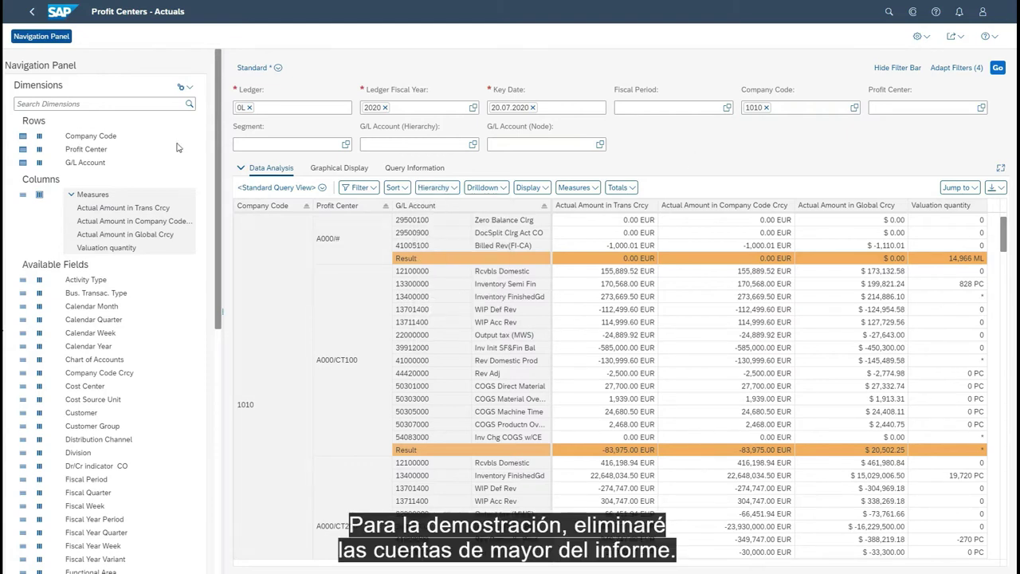
Remove G/L Account from the rows and apply hierarchy A000/0106/A000/YBPH, valid from 05.02.2018, to Profit Center.
left_click(21, 164)
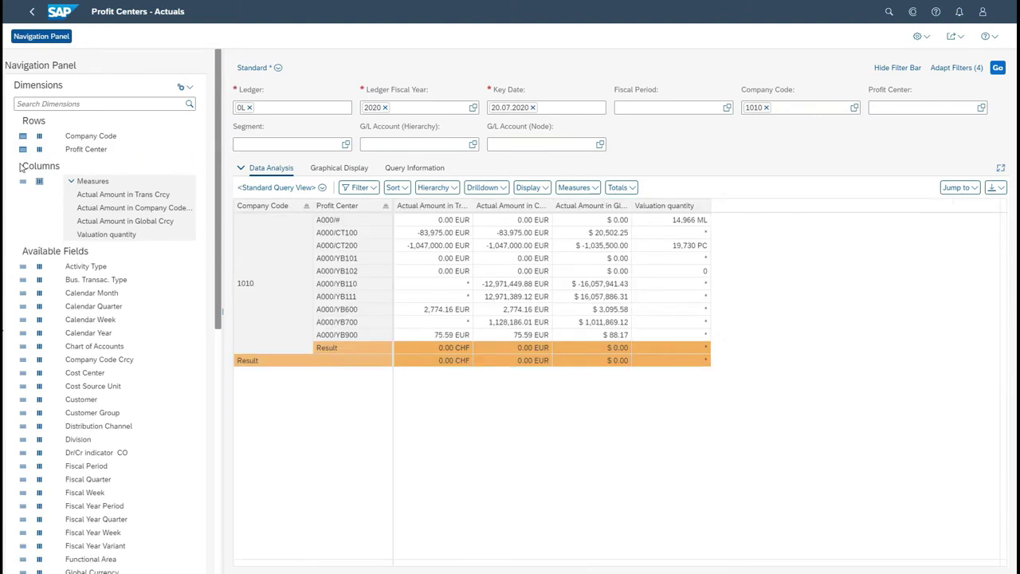
left_click(363, 209)
left_click(447, 191)
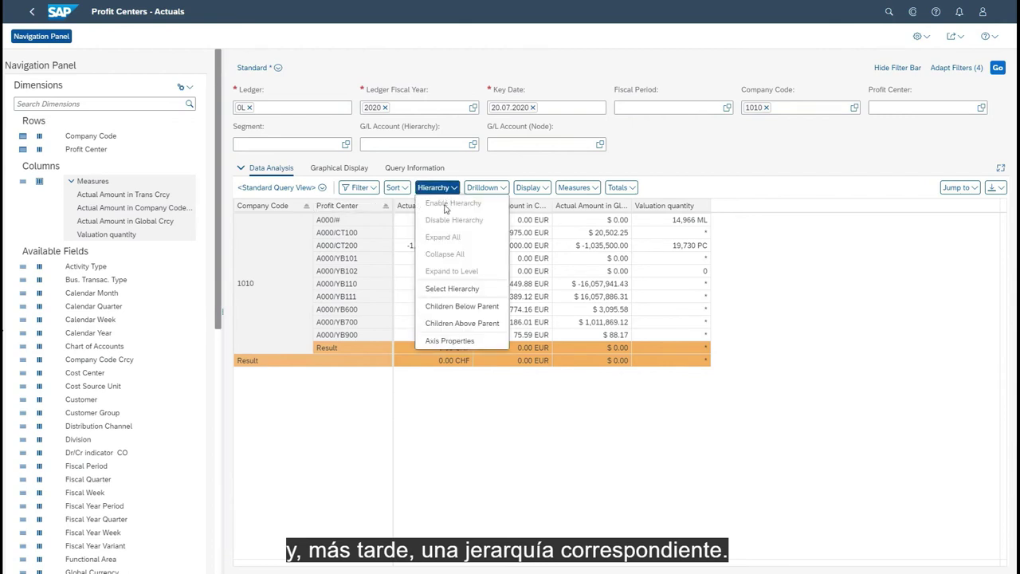
left_click(442, 288)
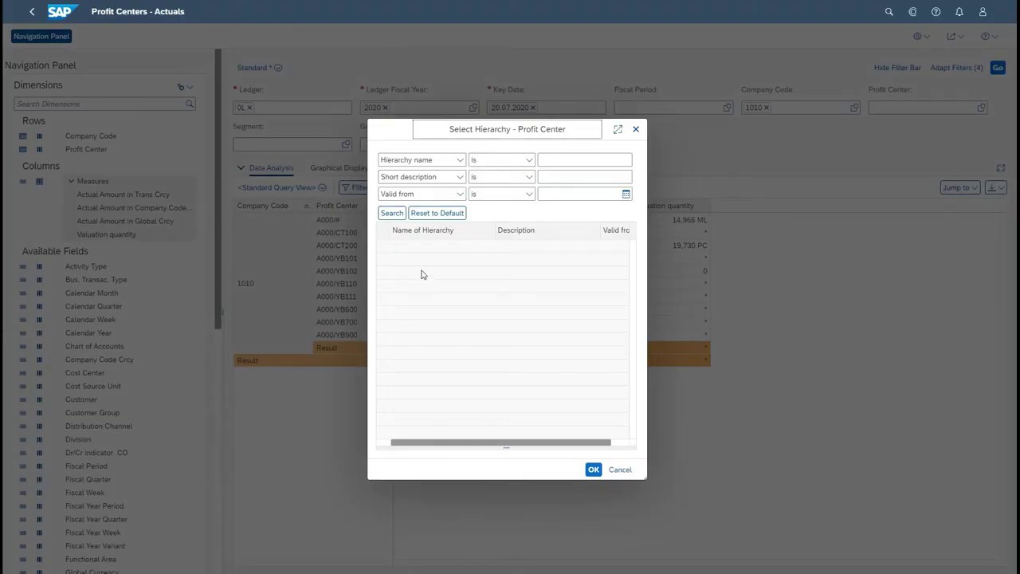
left_click(391, 212)
left_click(383, 245)
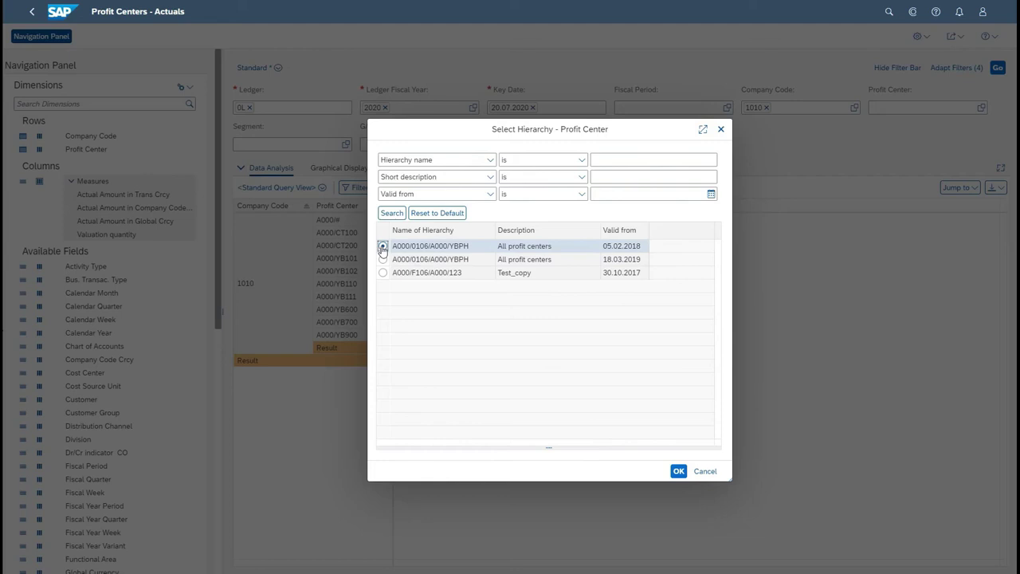
left_click(679, 472)
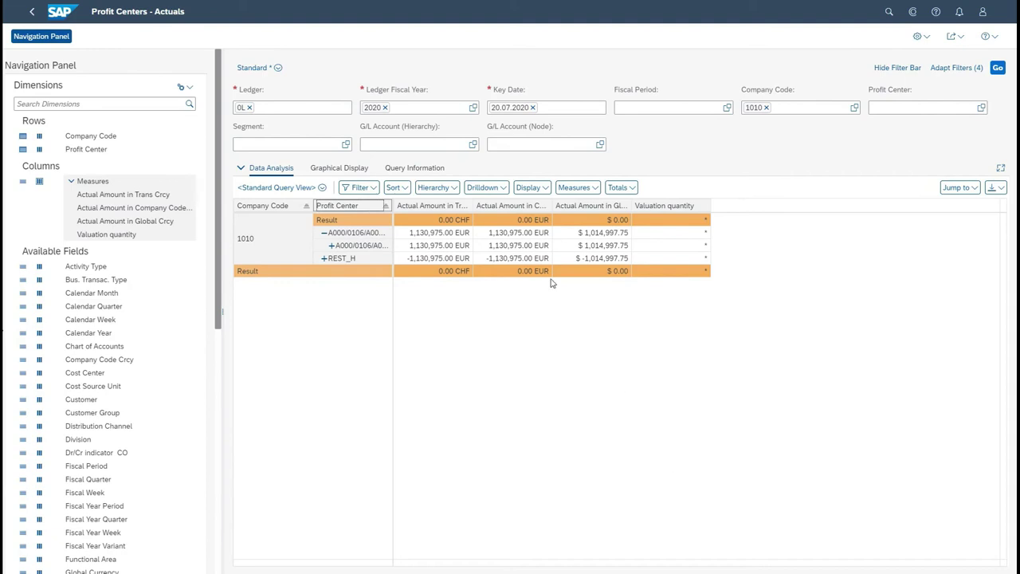
Expand all nodes of the Profit Center hierarchy.
left_click(451, 196)
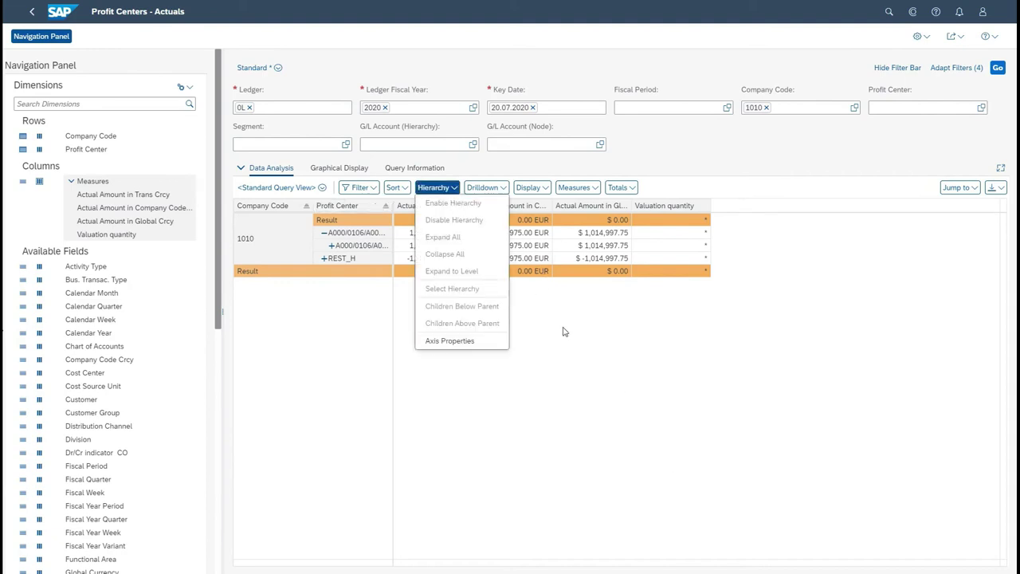
left_click(541, 315)
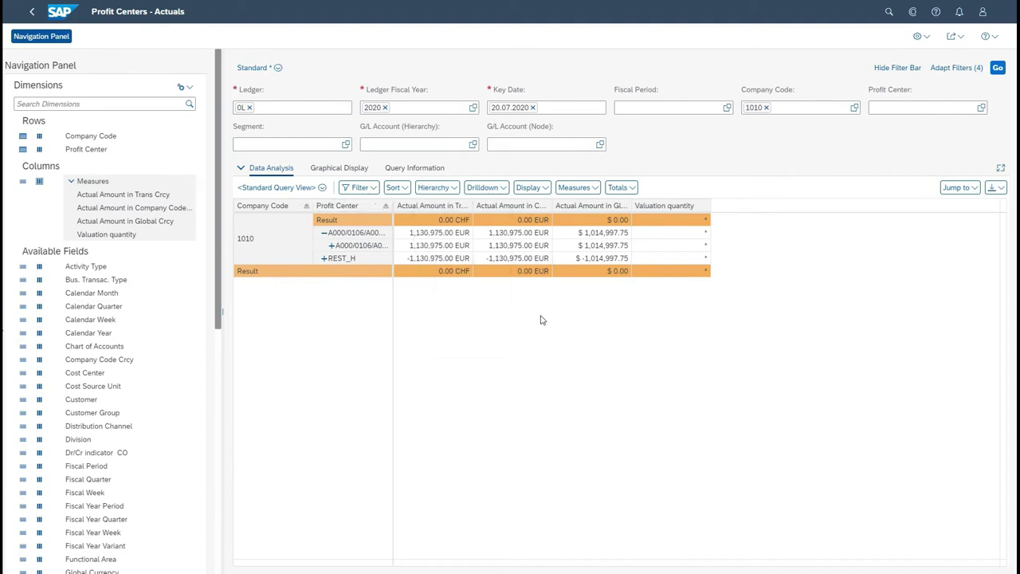
left_click(435, 187)
left_click(469, 239)
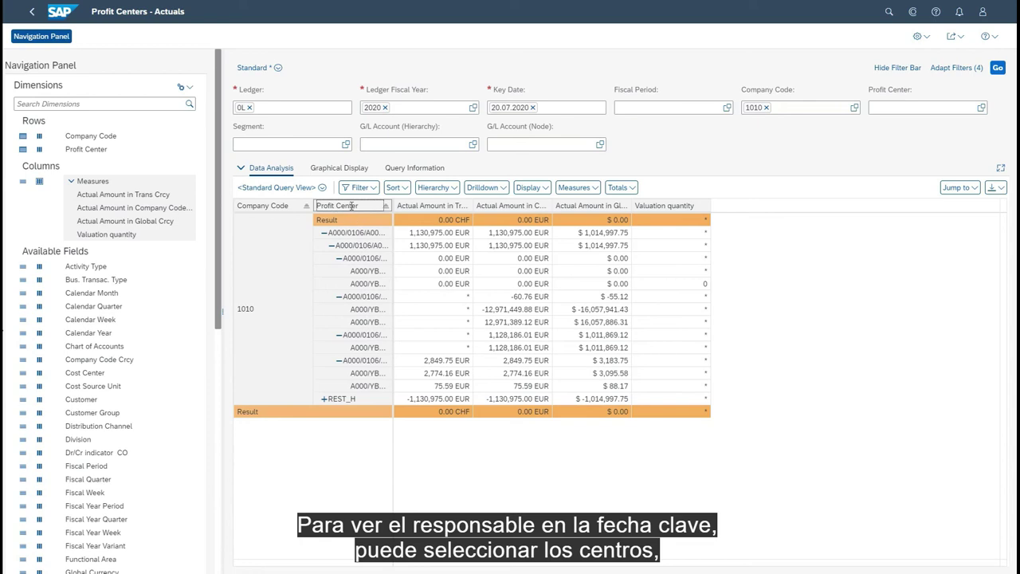
Add the attribute Person Resp. for PC to the Profit Center dimension in the report.
left_click(483, 188)
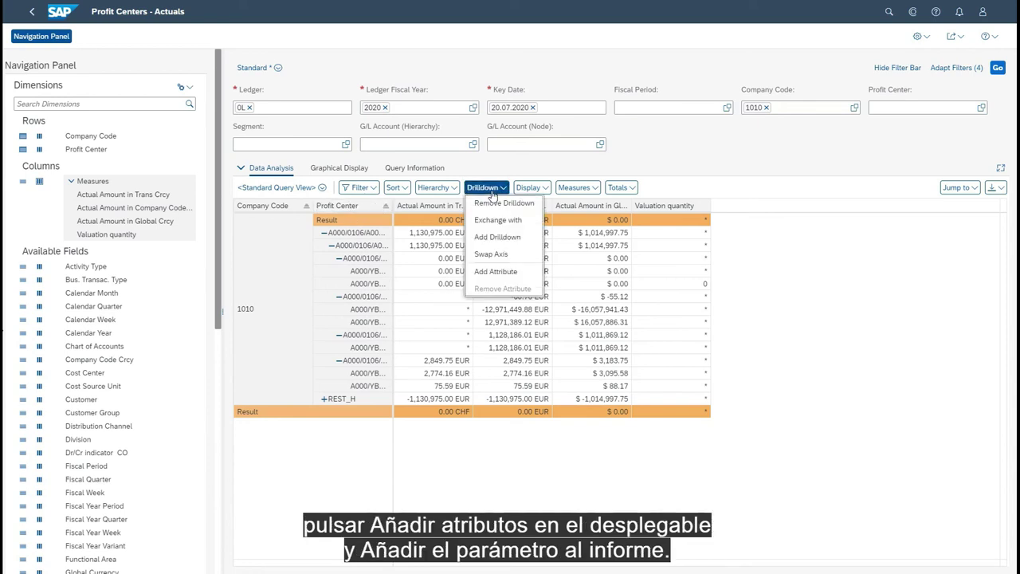
left_click(515, 276)
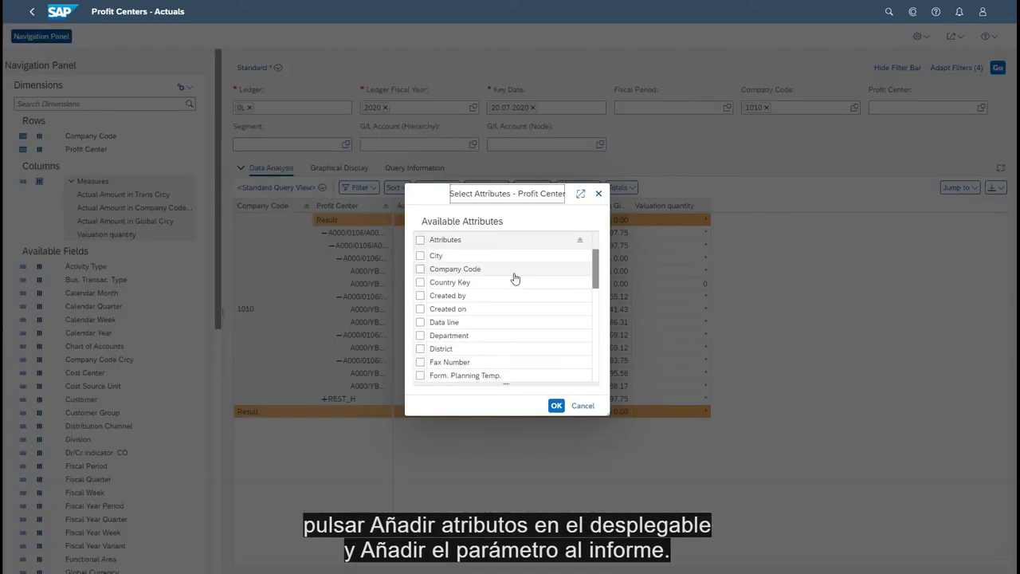
scroll(519, 298, "down", 1)
scroll(520, 299, "down", 3)
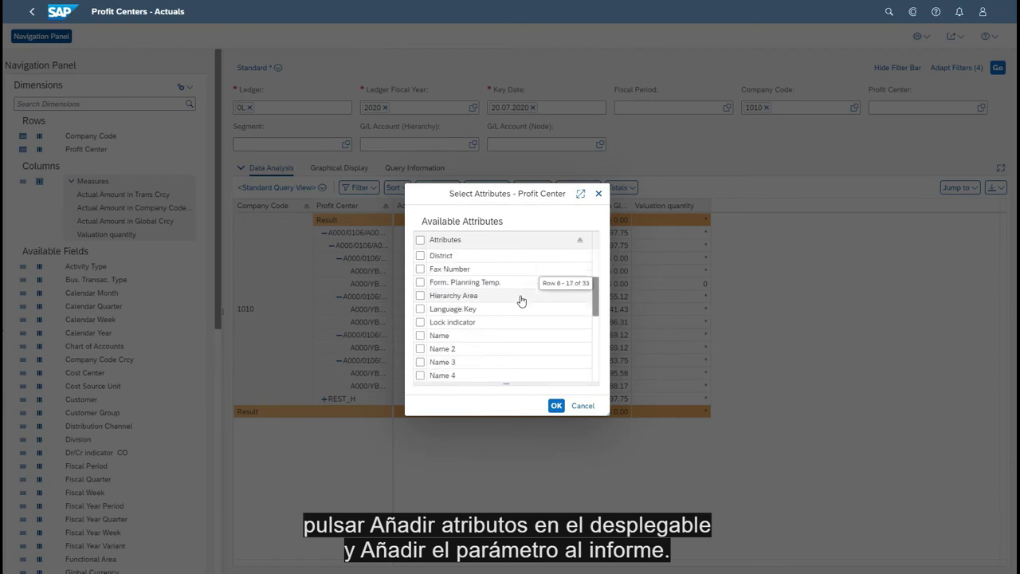
left_click(420, 335)
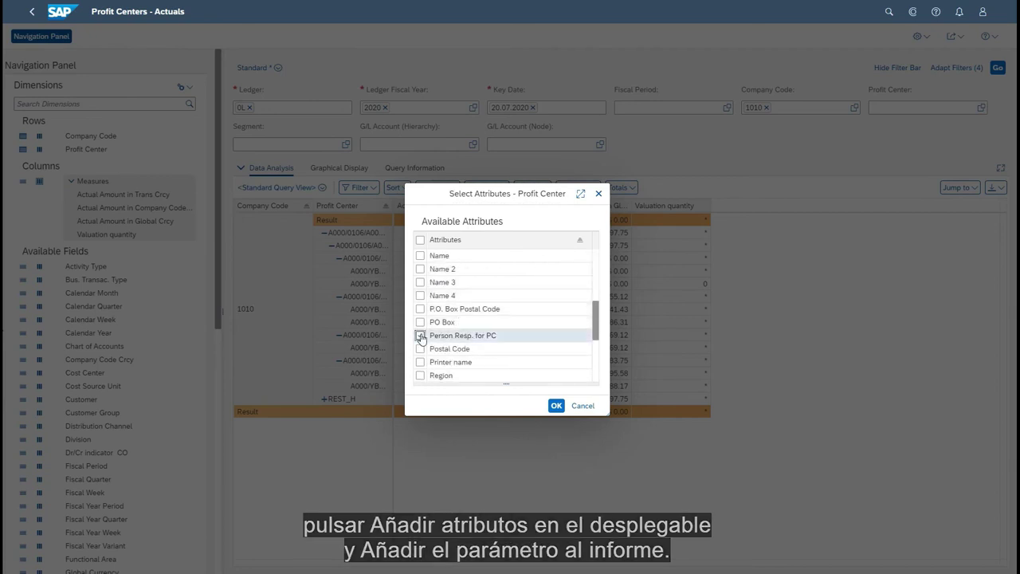
left_click(556, 406)
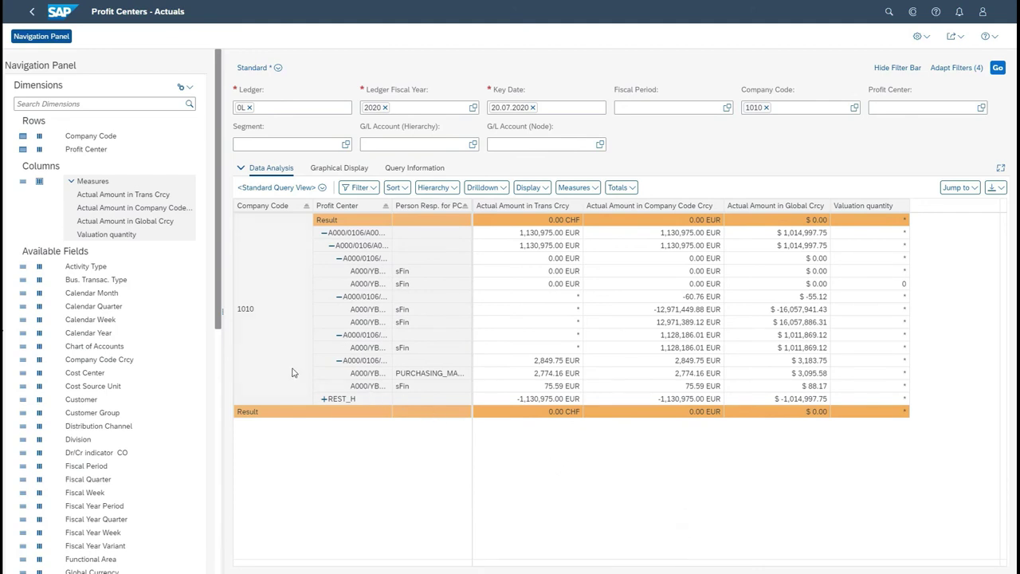
Filter the Measures in the columns to only Actual Amount in Company Code Crcy.
left_click(111, 185)
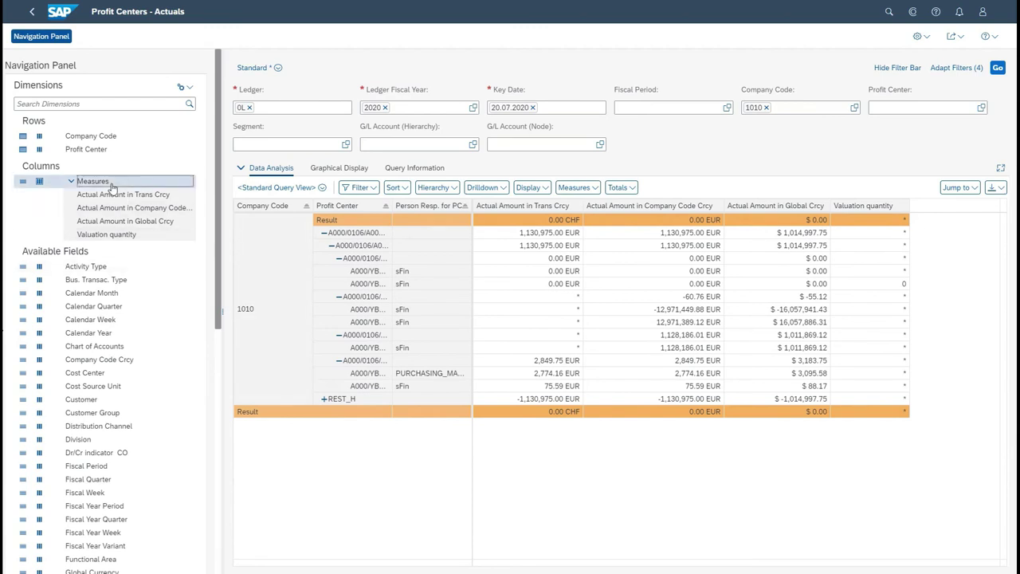
right_click(112, 185)
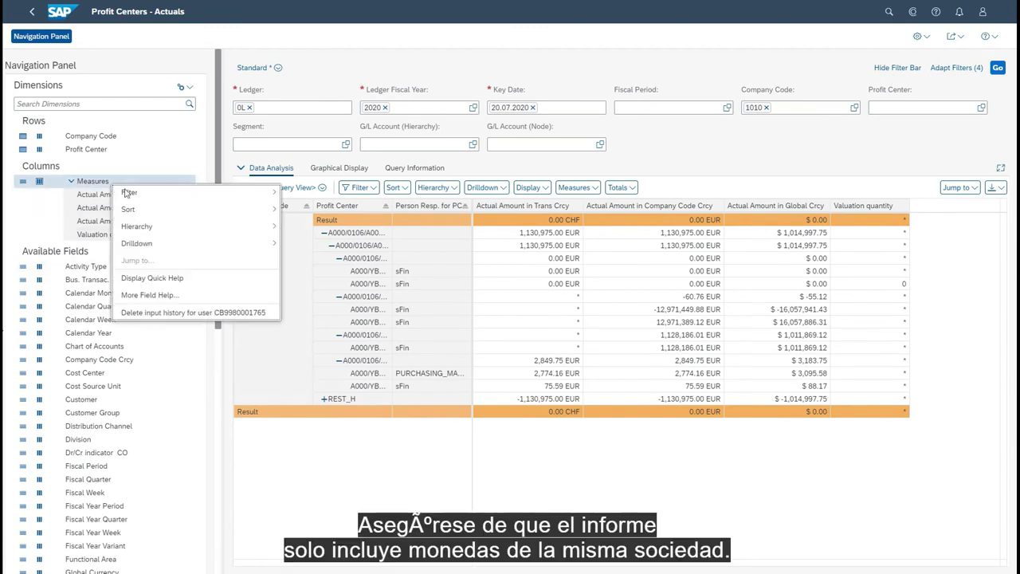
mouse_move(129, 194)
left_click(375, 199)
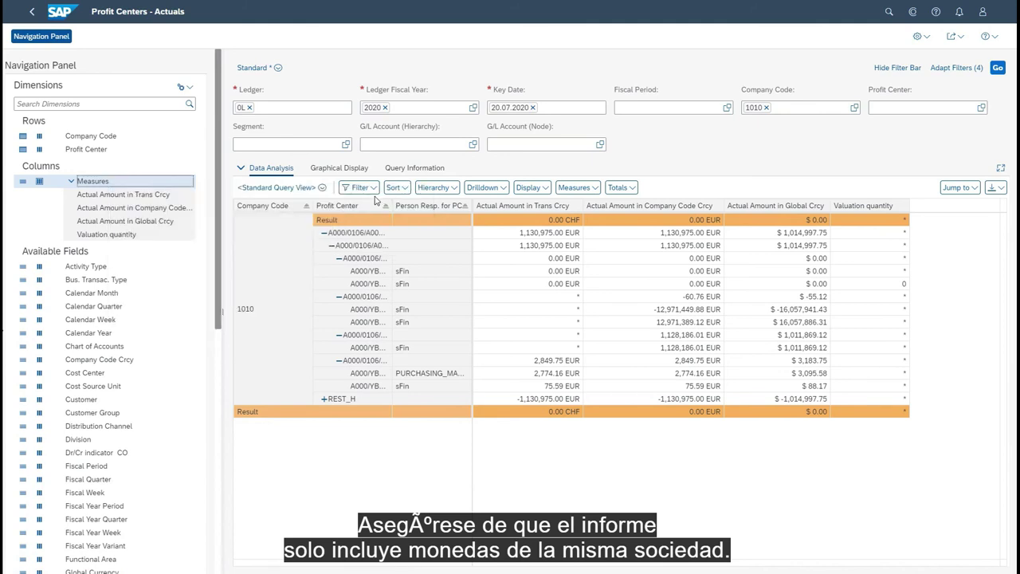
left_click(642, 279)
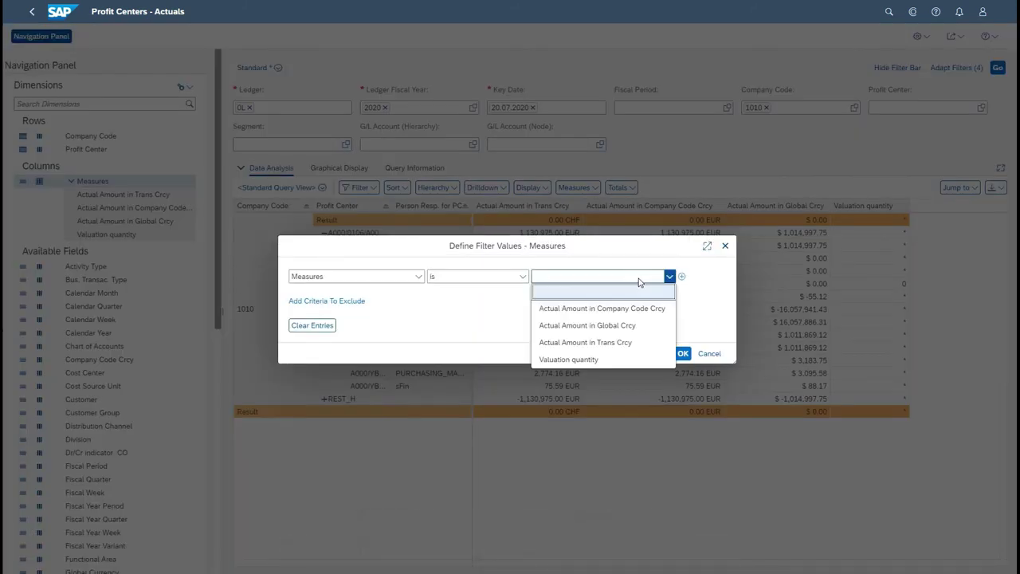
left_click(642, 307)
left_click(682, 353)
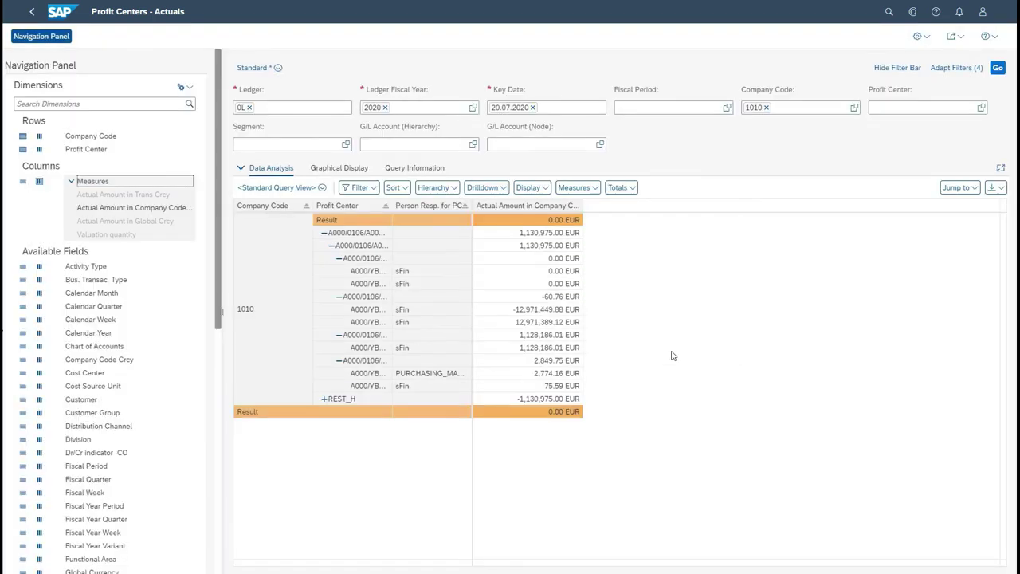
View the filtered report as a chart, and export its data analysis table as a PDF.
left_click(345, 172)
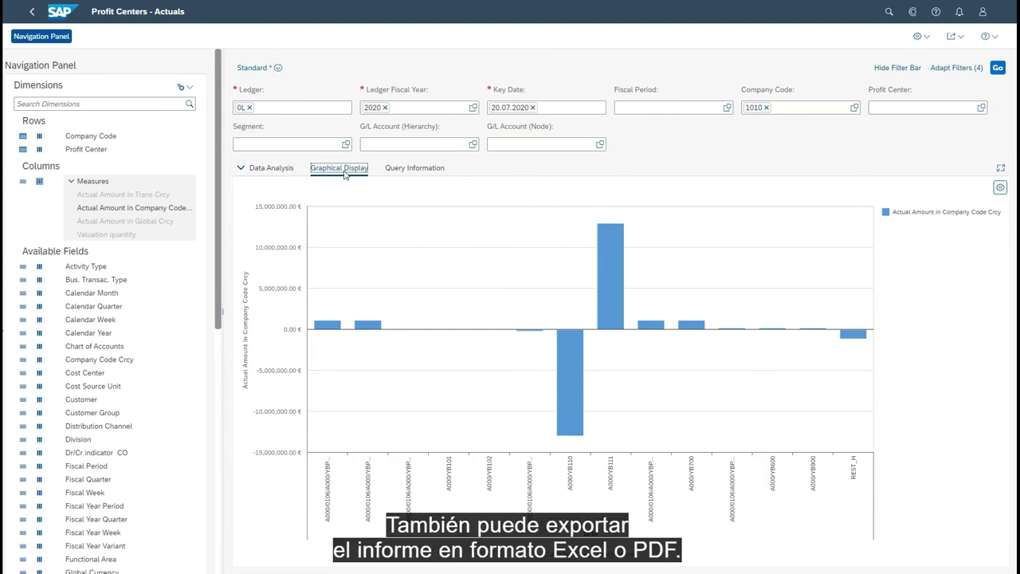
left_click(288, 172)
left_click(992, 188)
left_click(986, 221)
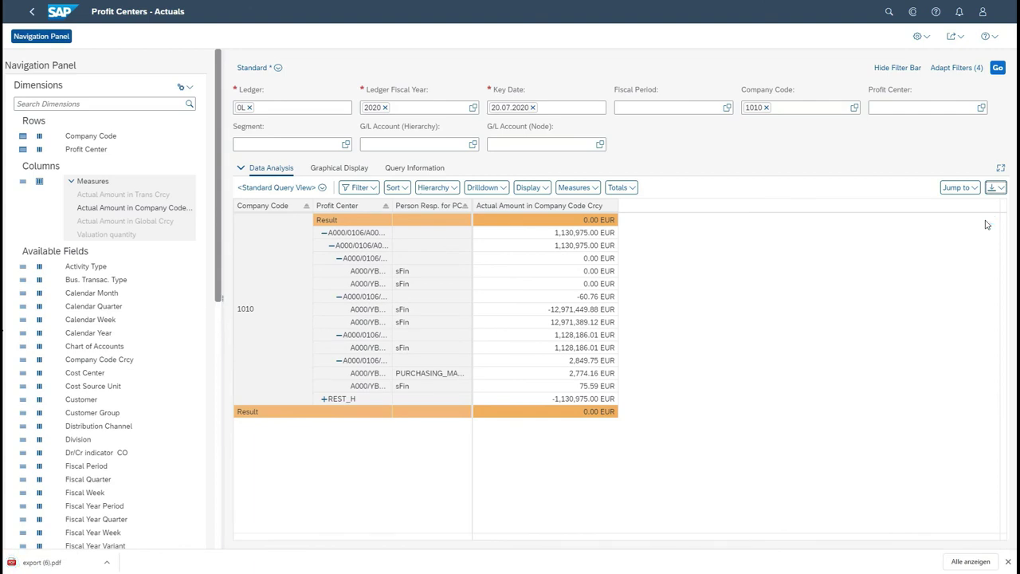
Open the exported file export (6).pdf and review its technical information, variables, filters and profit center table.
left_click(66, 569)
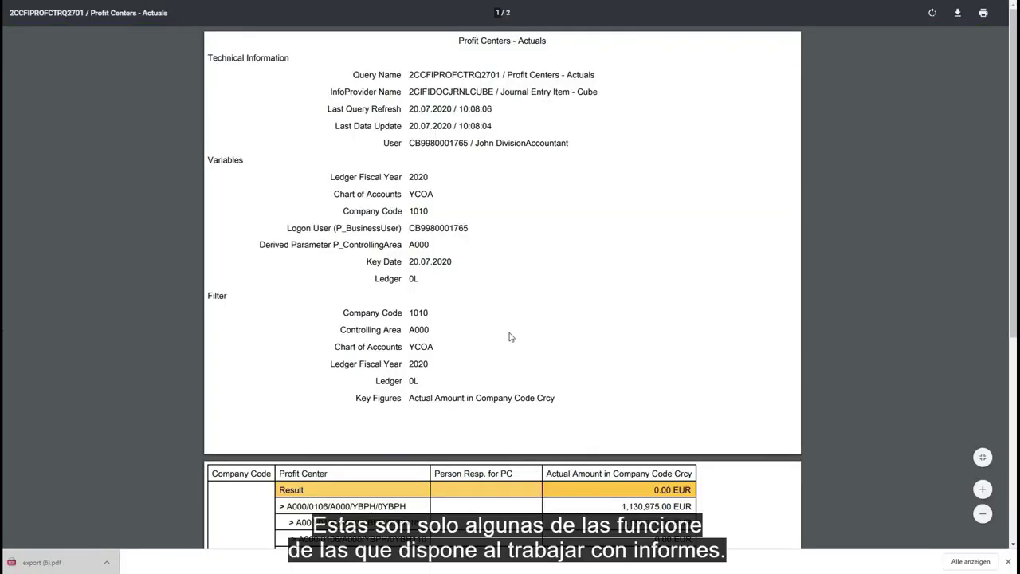
scroll(526, 320, "down", 3)
scroll(526, 320, "down", 6)
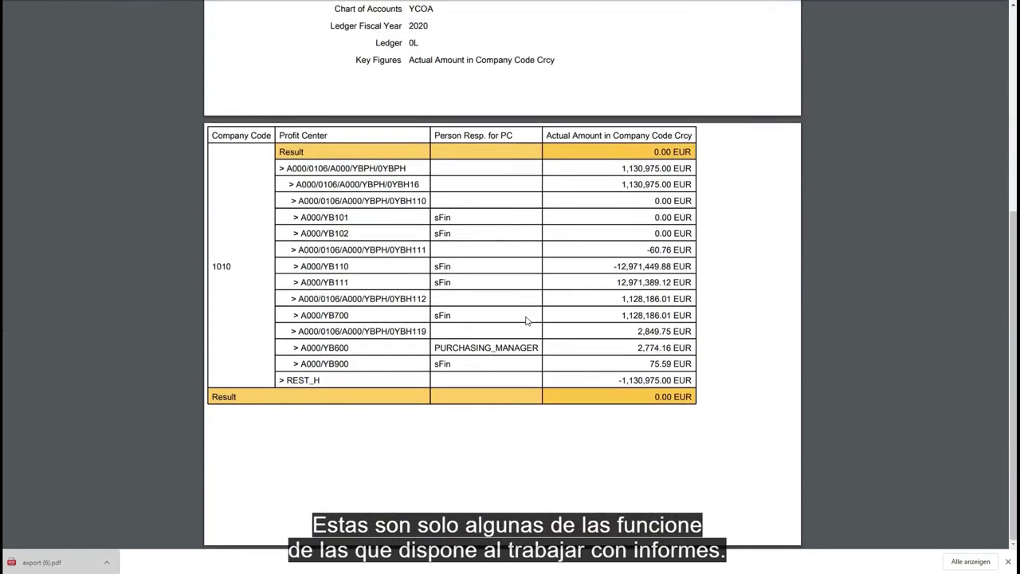
scroll(526, 320, "up", 3)
scroll(525, 320, "up", 5)
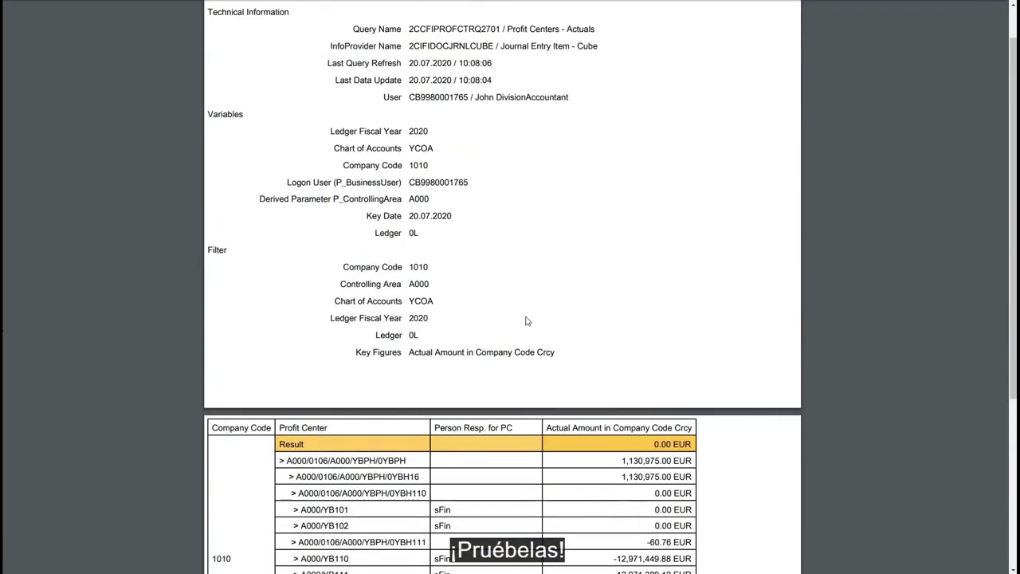